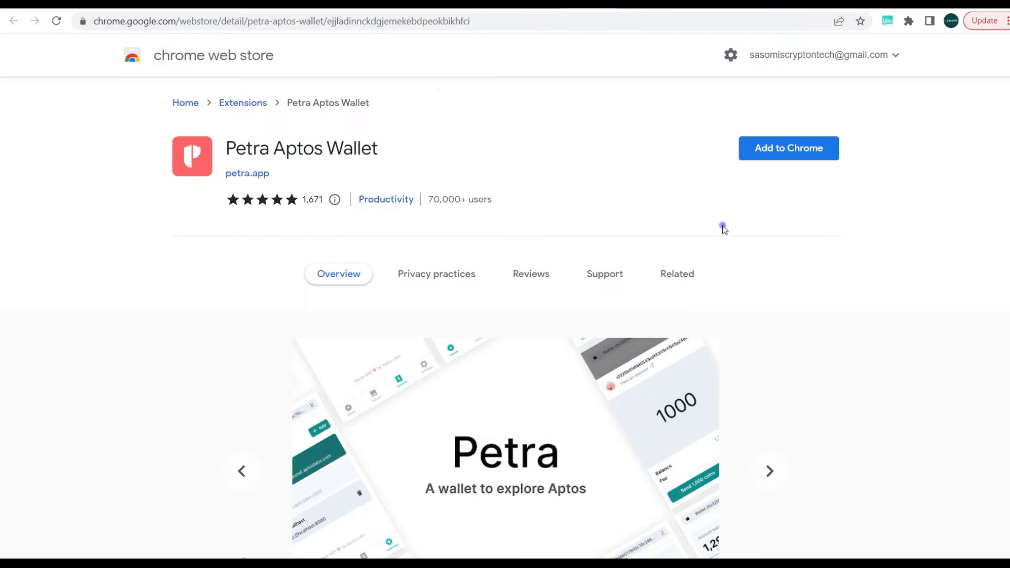
- Add the Petra Aptos Wallet extension to Chrome from the Web Store and dismiss the added notice
{"action": "left_click", "coordinate": [794, 163]}
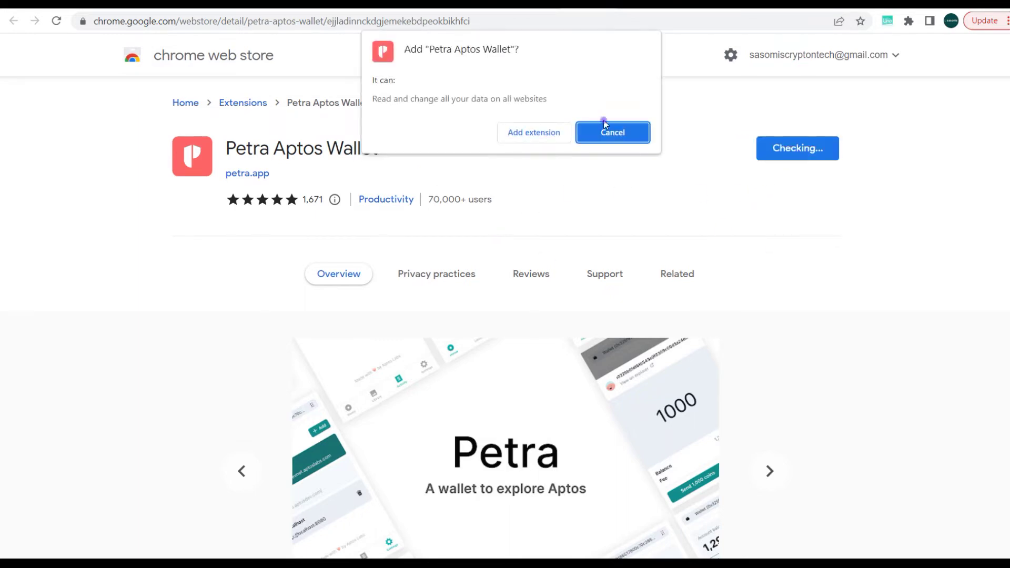
{"action": "left_click", "coordinate": [534, 130]}
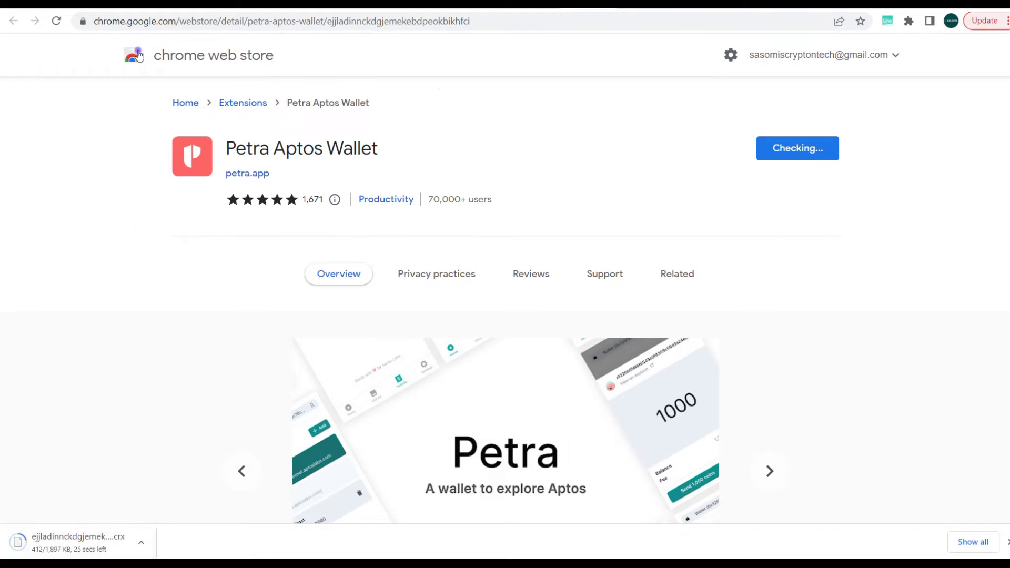
{"action": "left_click", "coordinate": [113, 230]}
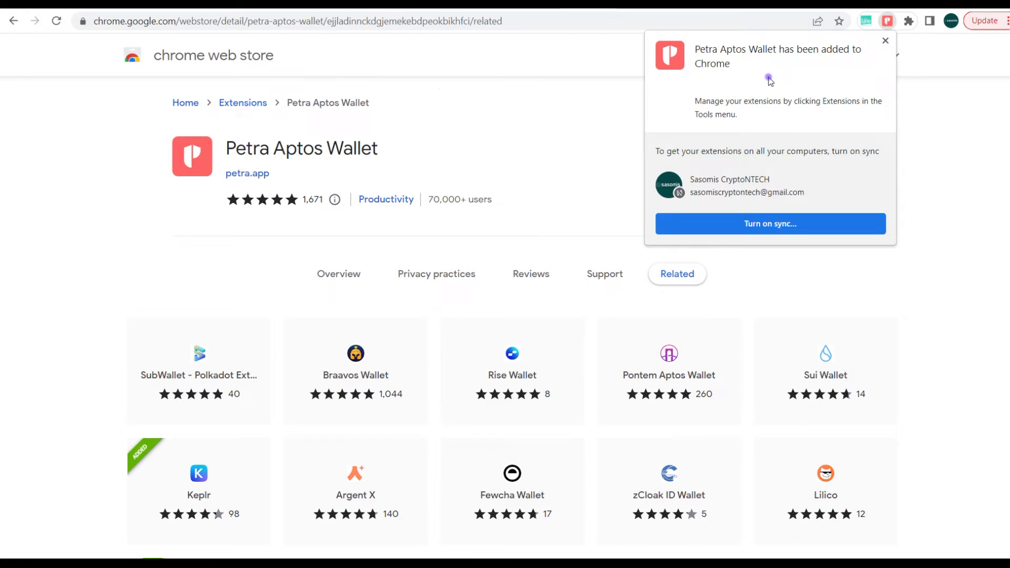
{"action": "left_click", "coordinate": [885, 41]}
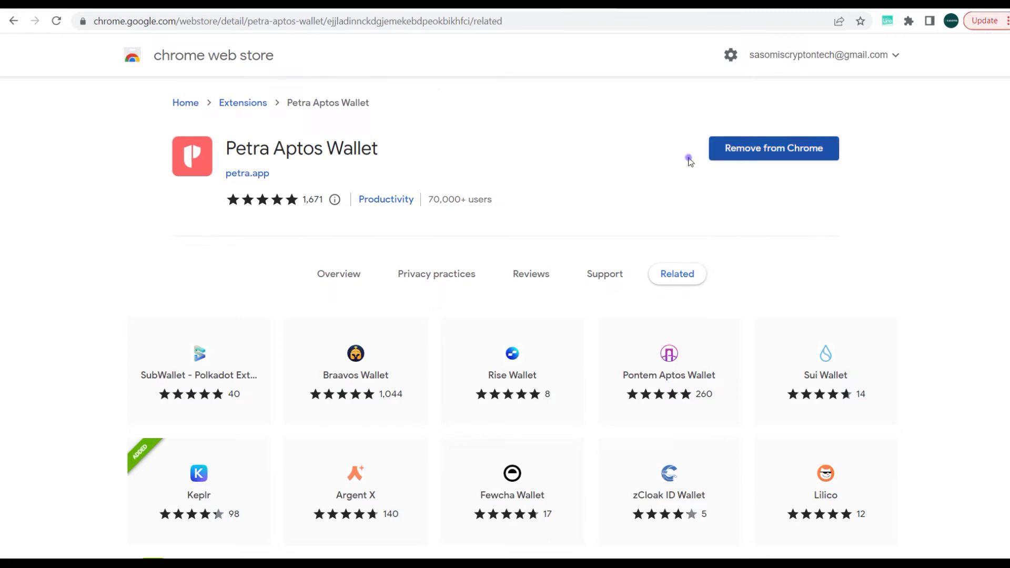
- Launch Petra Aptos Wallet from the Extensions menu and start creating a new wallet
{"action": "scroll", "coordinate": [611, 166], "scroll_direction": "down", "scroll_amount": 1}
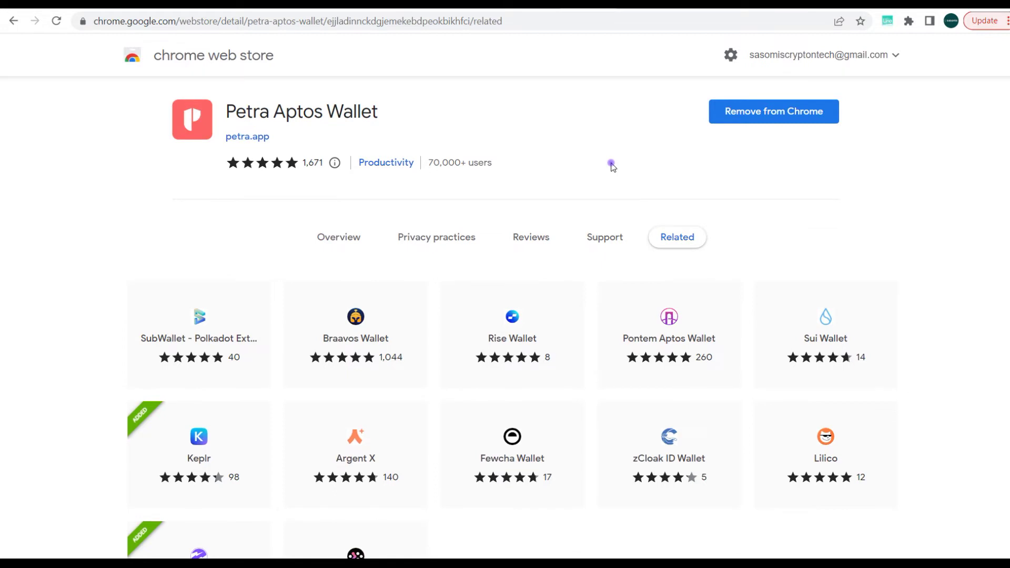
{"action": "scroll", "coordinate": [611, 166], "scroll_direction": "up", "scroll_amount": 1}
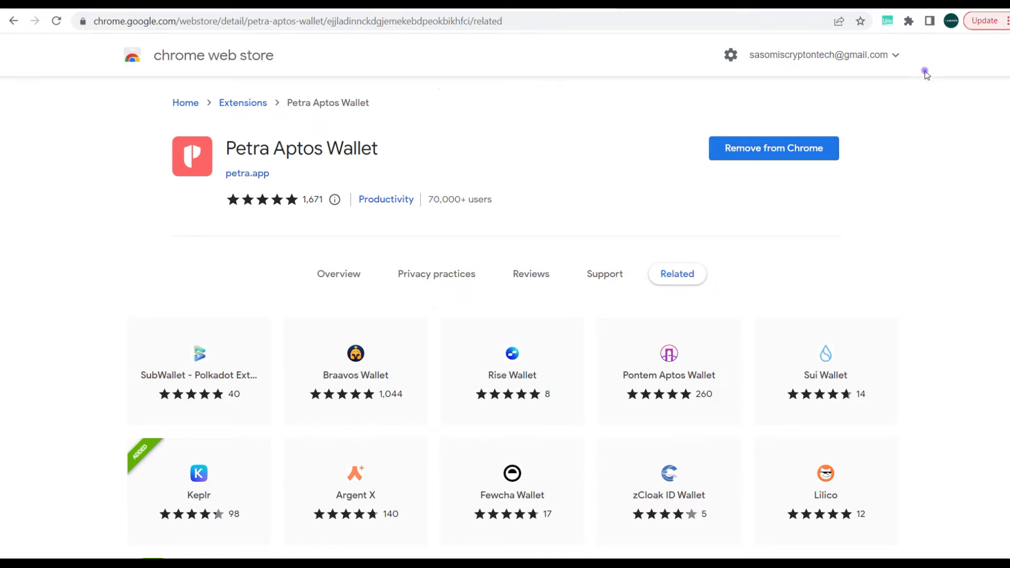
{"action": "left_click", "coordinate": [908, 21]}
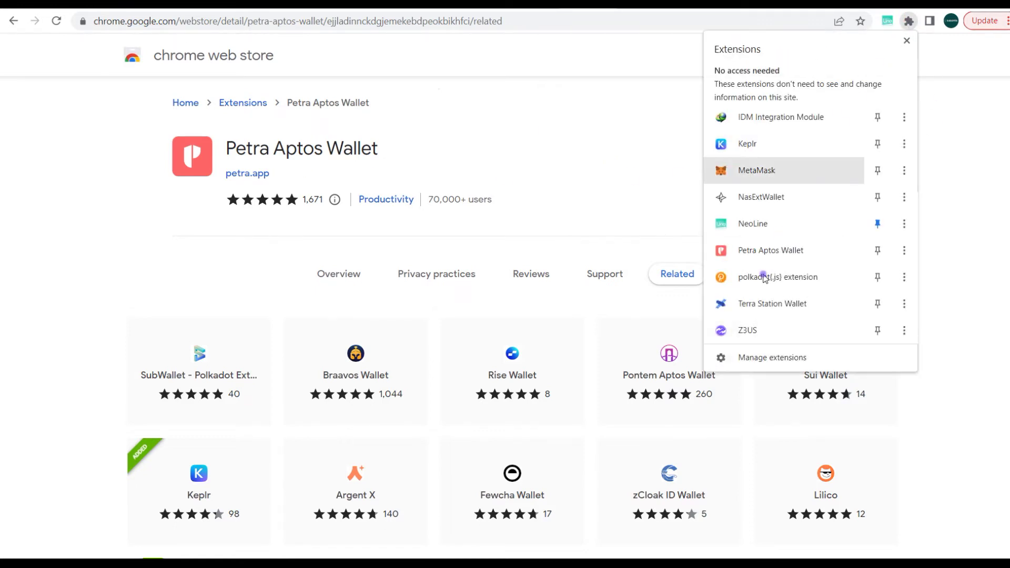
{"action": "left_click", "coordinate": [759, 250]}
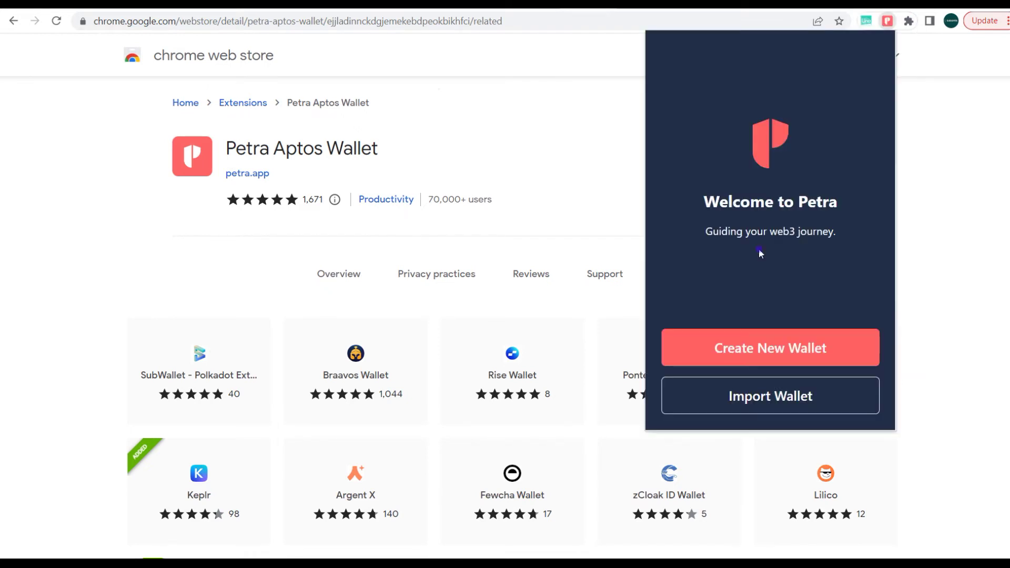
{"action": "left_click", "coordinate": [761, 348]}
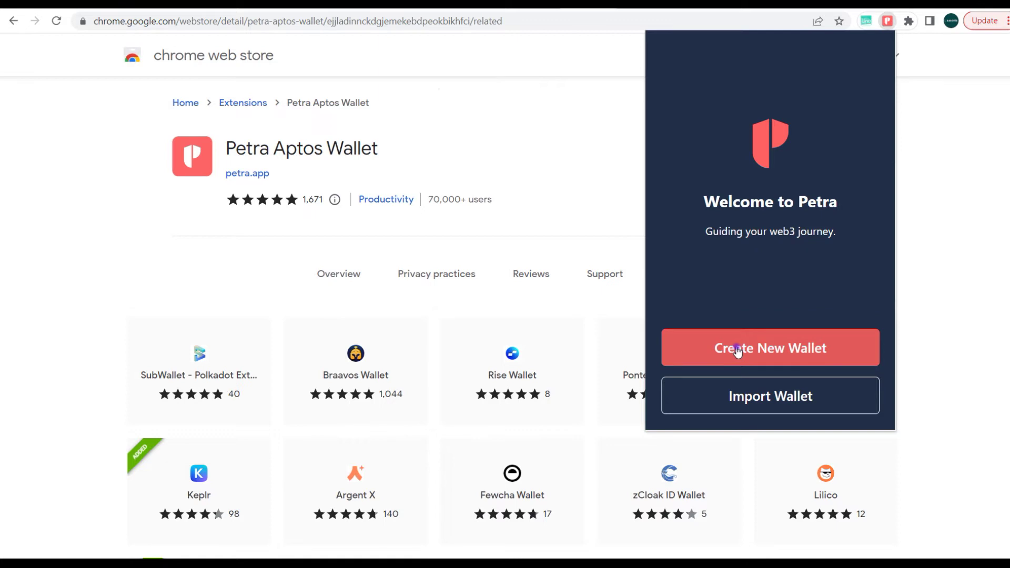
{"action": "left_click", "coordinate": [754, 349]}
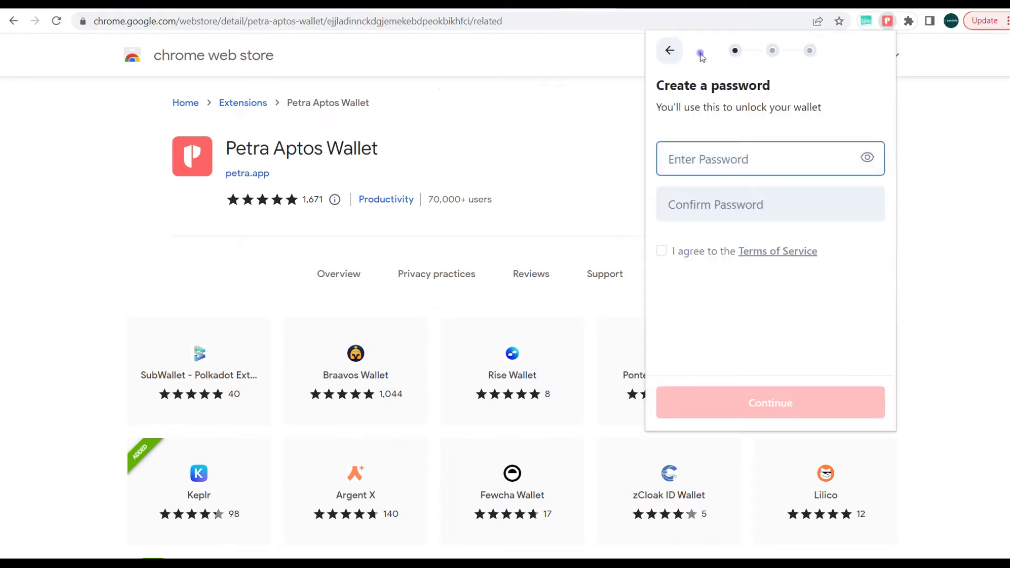
- Restart new-wallet creation, submit the password, and reveal the secret recovery phrase
{"action": "left_click", "coordinate": [670, 50]}
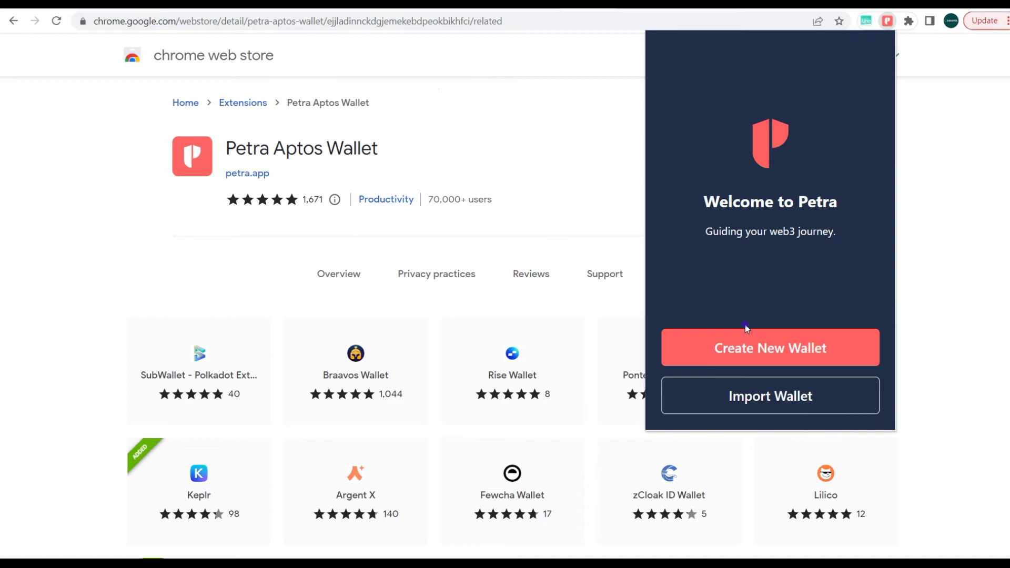
{"action": "left_click", "coordinate": [751, 345]}
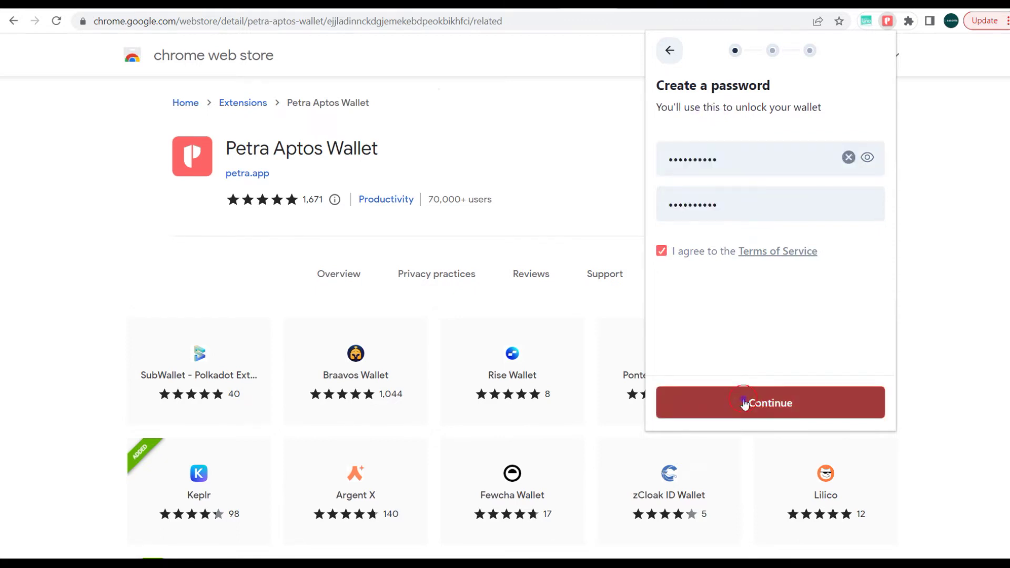
{"action": "left_click", "coordinate": [744, 403]}
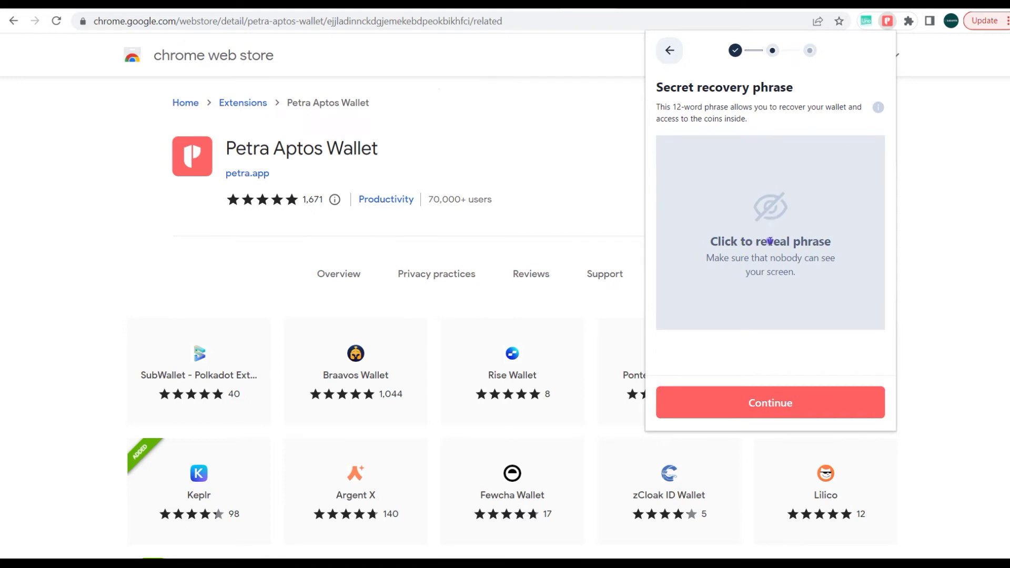
{"action": "left_click", "coordinate": [769, 232]}
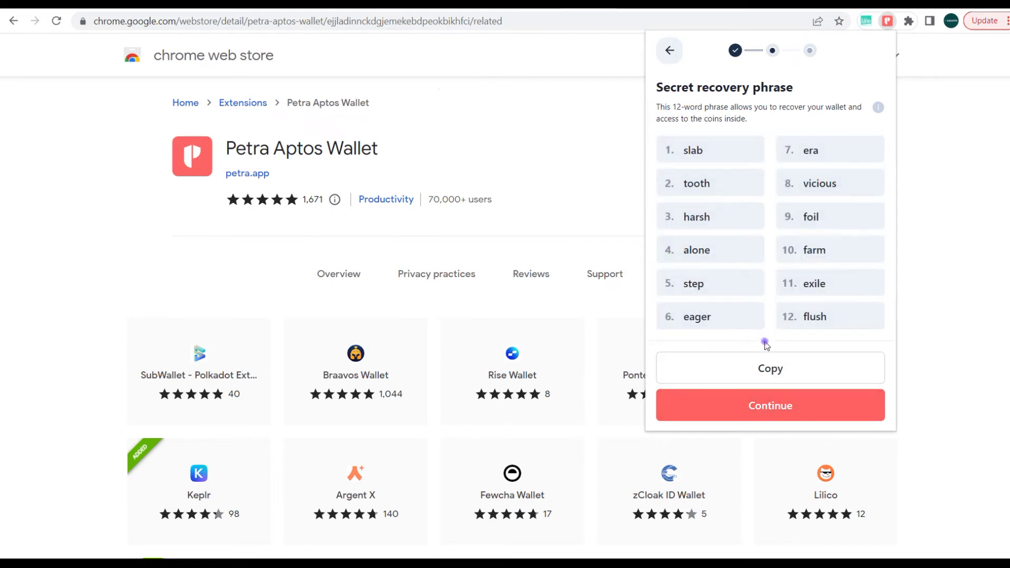
- Copy the 12-word recovery phrase, paste it into the confirmation fields, and finish setup
{"action": "left_click", "coordinate": [767, 371]}
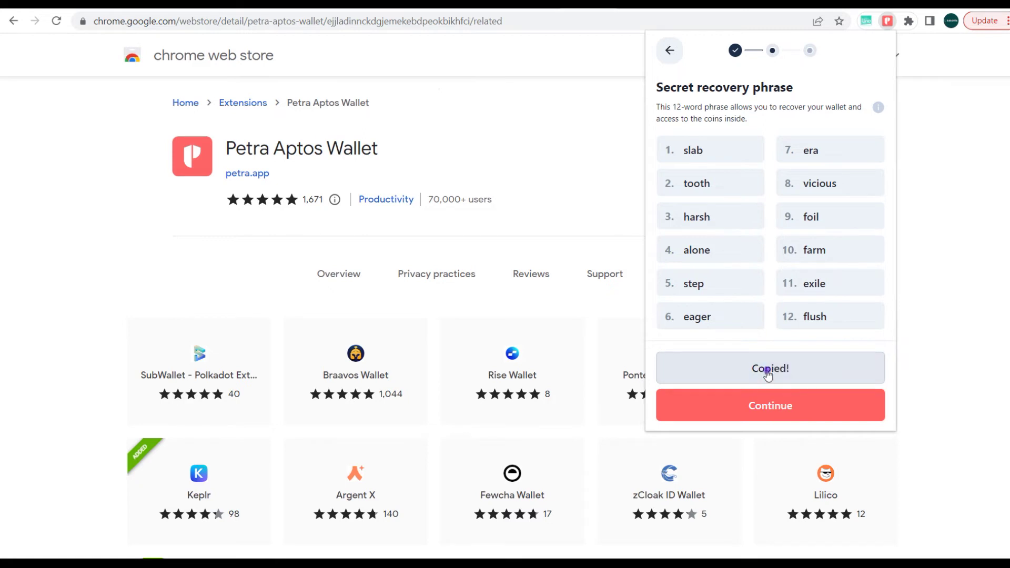
{"action": "left_click", "coordinate": [769, 408]}
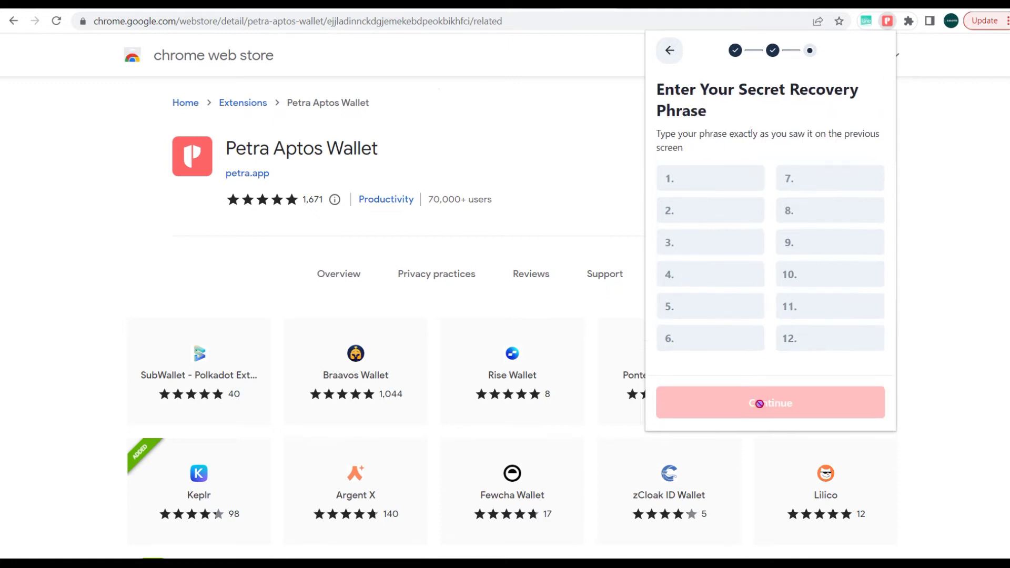
{"action": "left_click", "coordinate": [712, 179]}
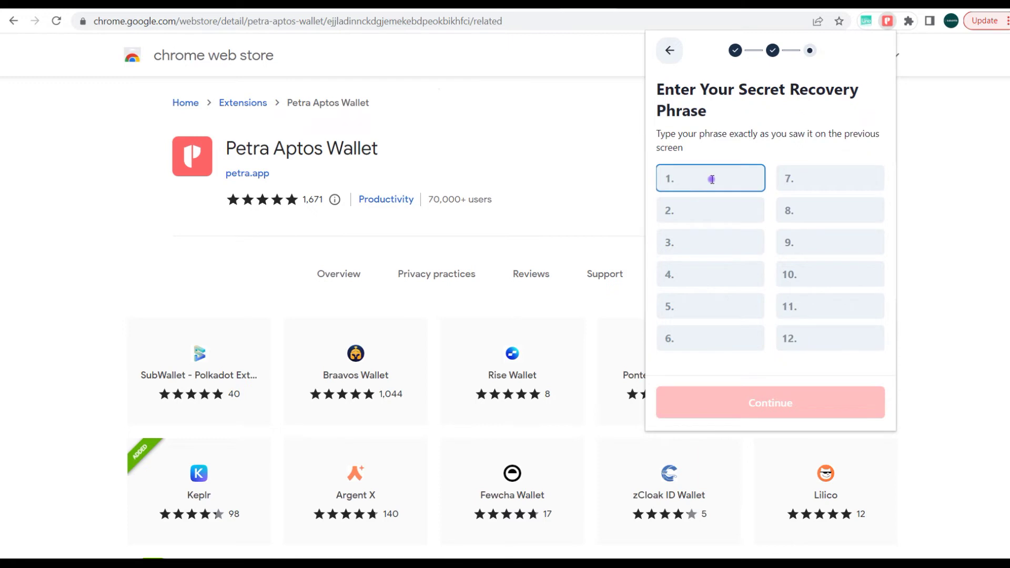
{"action": "key", "text": "ctrl+v"}
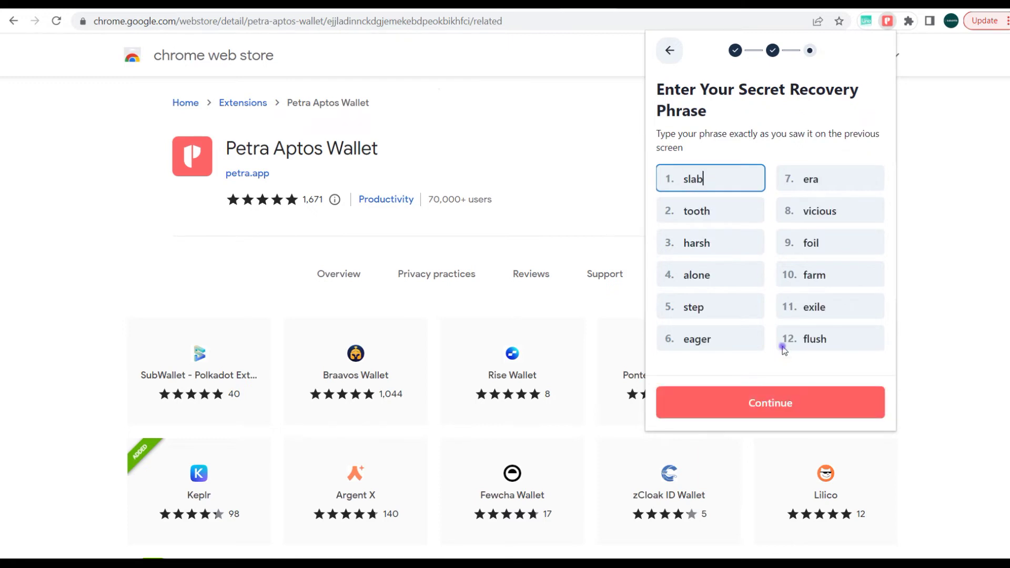
{"action": "left_click", "coordinate": [788, 406]}
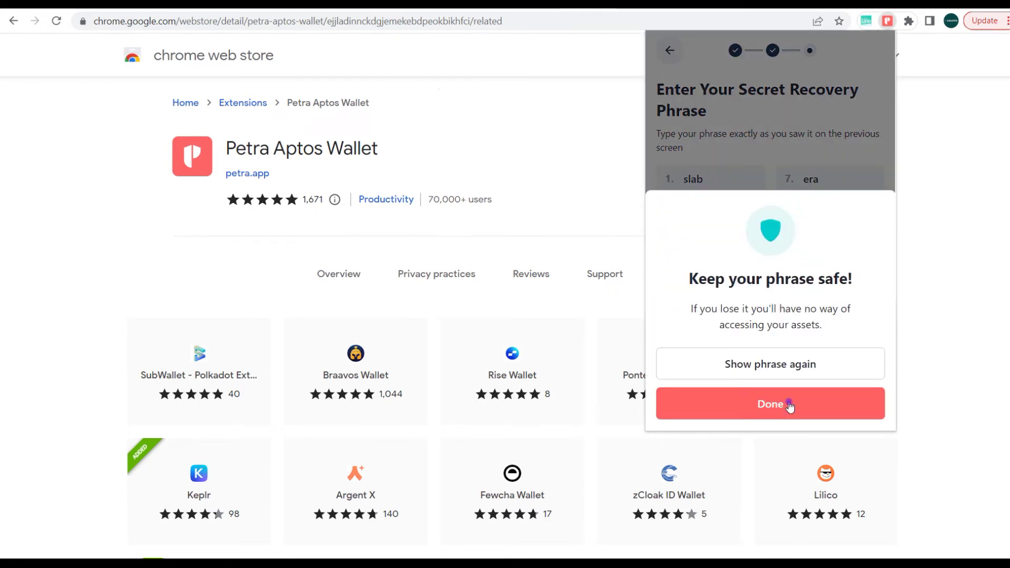
{"action": "left_click", "coordinate": [757, 404]}
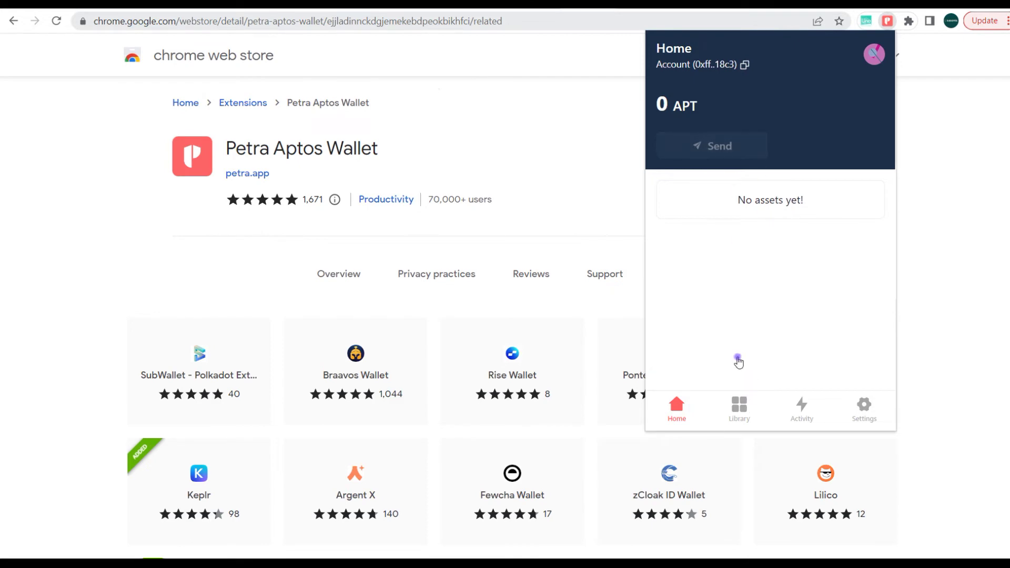
- Browse the account list and Add Account options, copy the account address, then go to Settings
{"action": "left_click", "coordinate": [873, 54]}
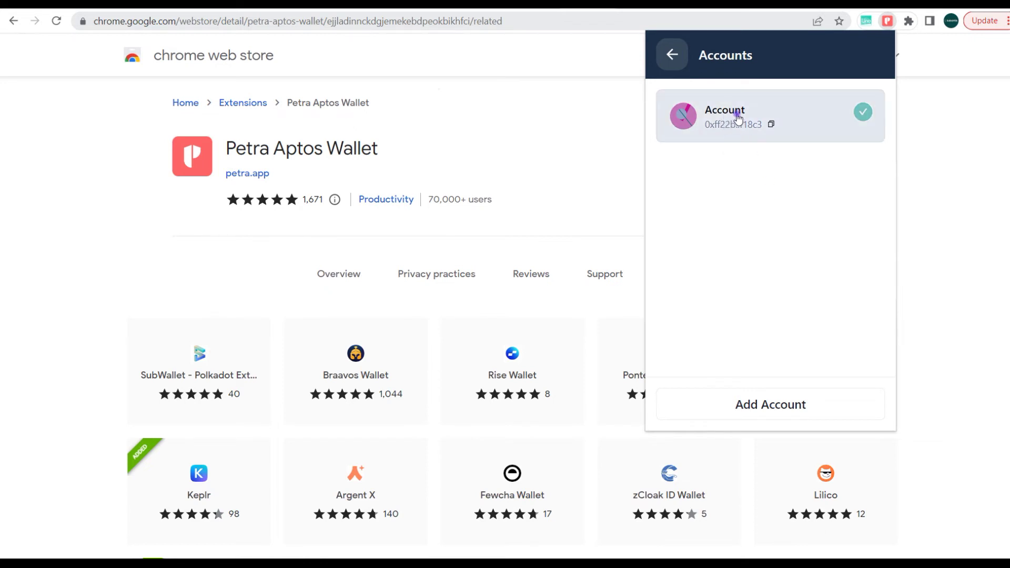
{"action": "left_click", "coordinate": [756, 414]}
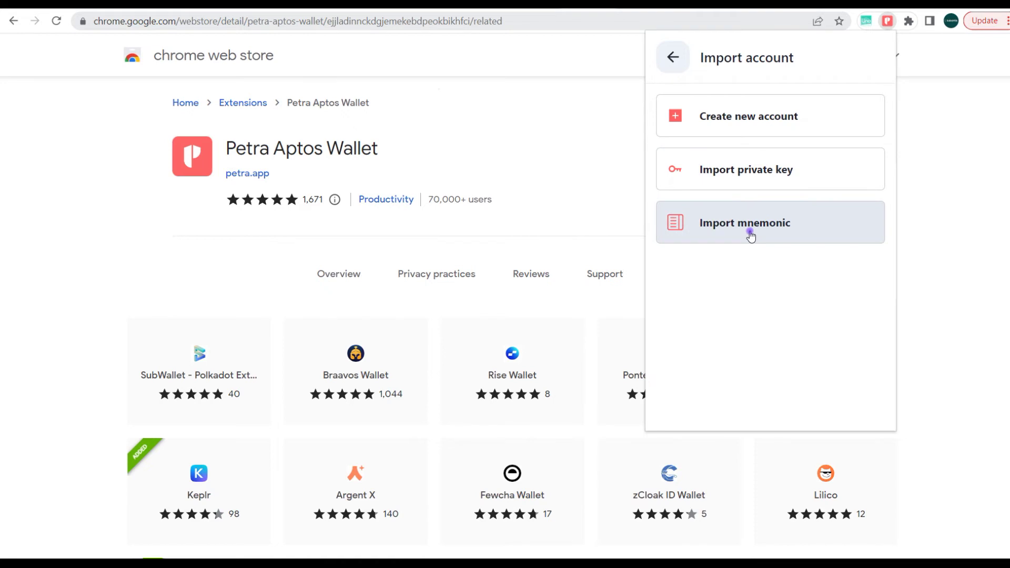
{"action": "left_click", "coordinate": [676, 58]}
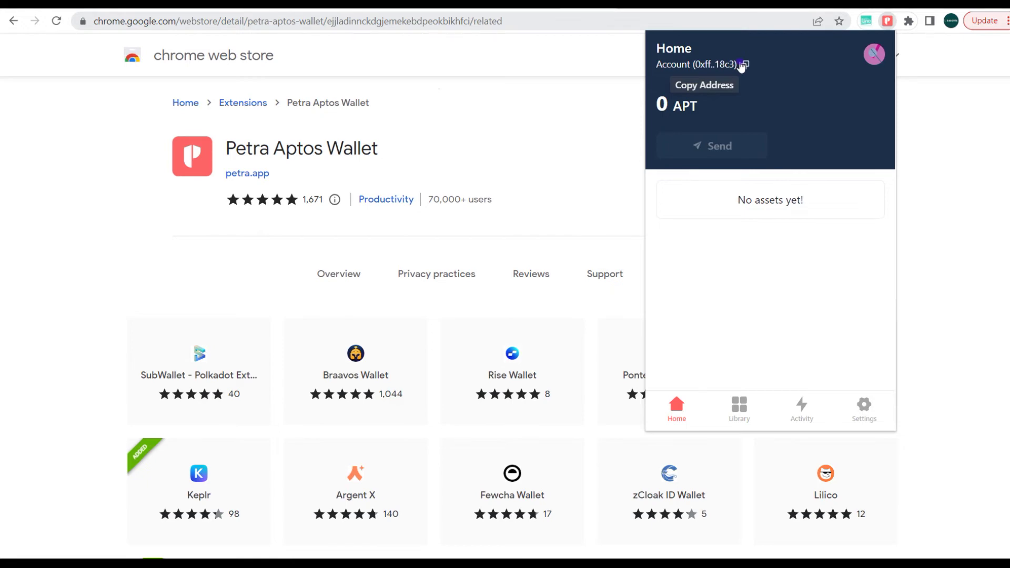
{"action": "left_click", "coordinate": [743, 68]}
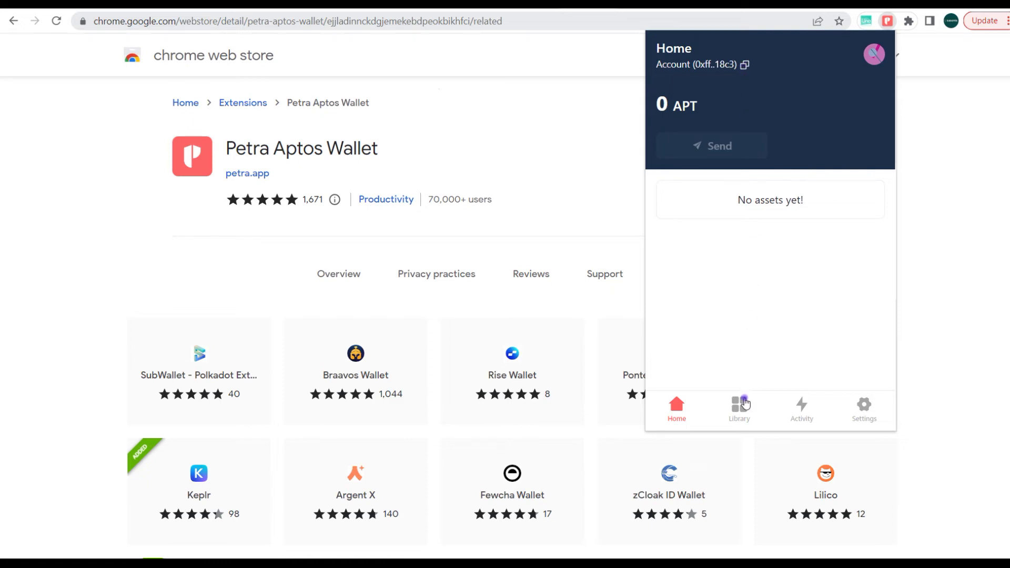
{"action": "left_click", "coordinate": [863, 409]}
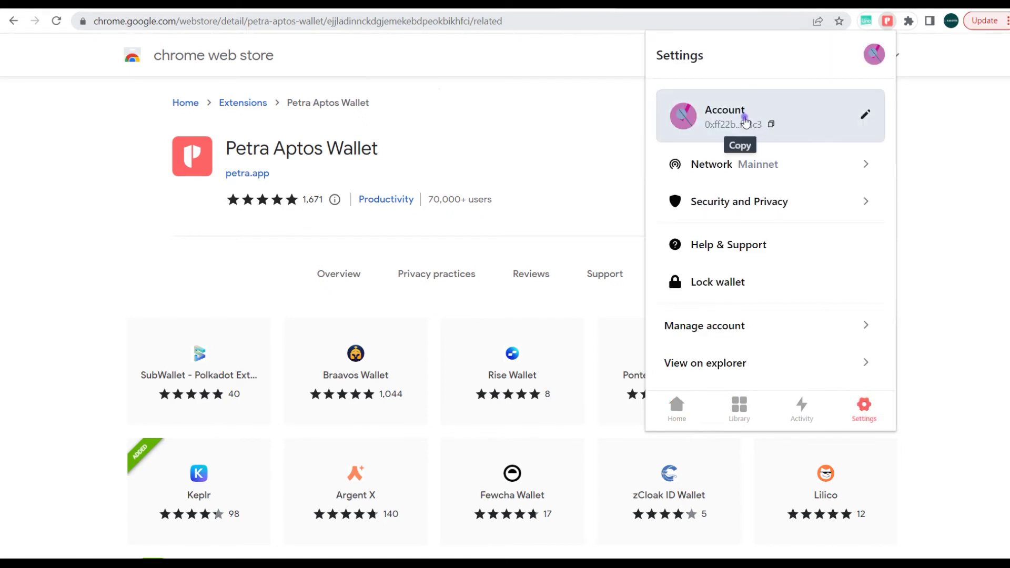
- Rename the wallet to 'testing' in Change Wallet Name and save it
{"action": "left_click", "coordinate": [865, 115]}
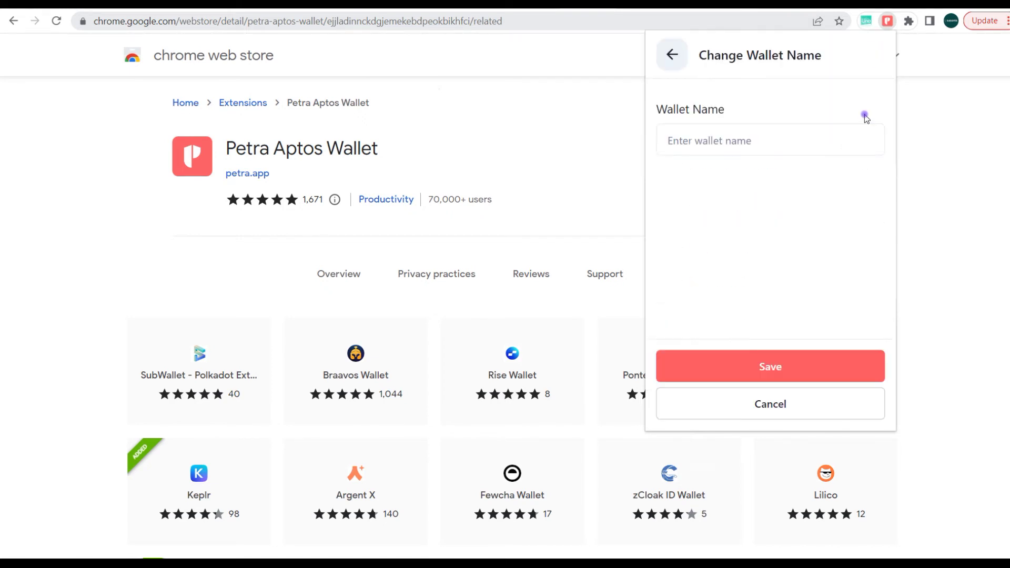
{"action": "left_click", "coordinate": [785, 153]}
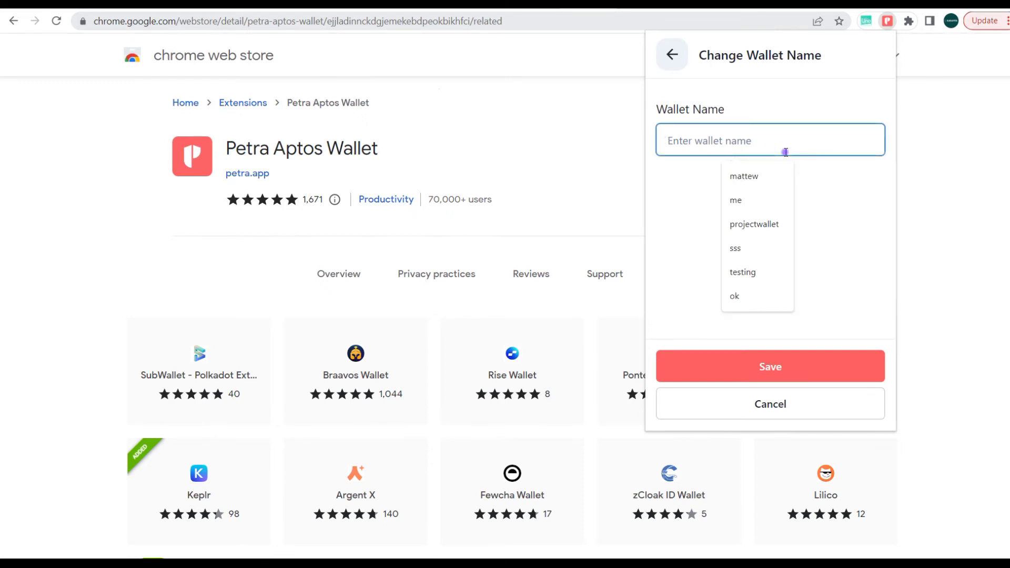
{"action": "type", "text": "testi"}
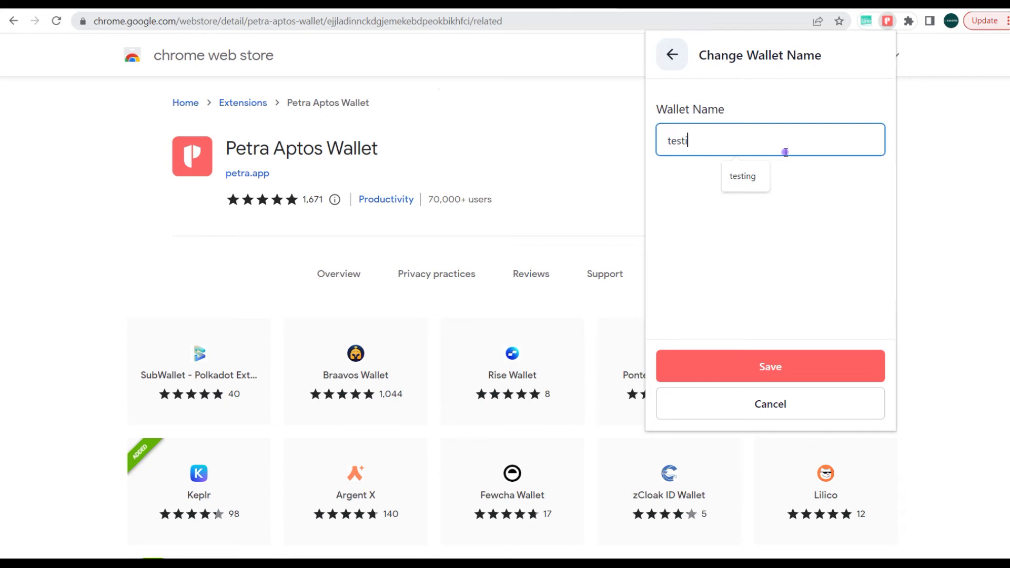
{"action": "type", "text": "ng"}
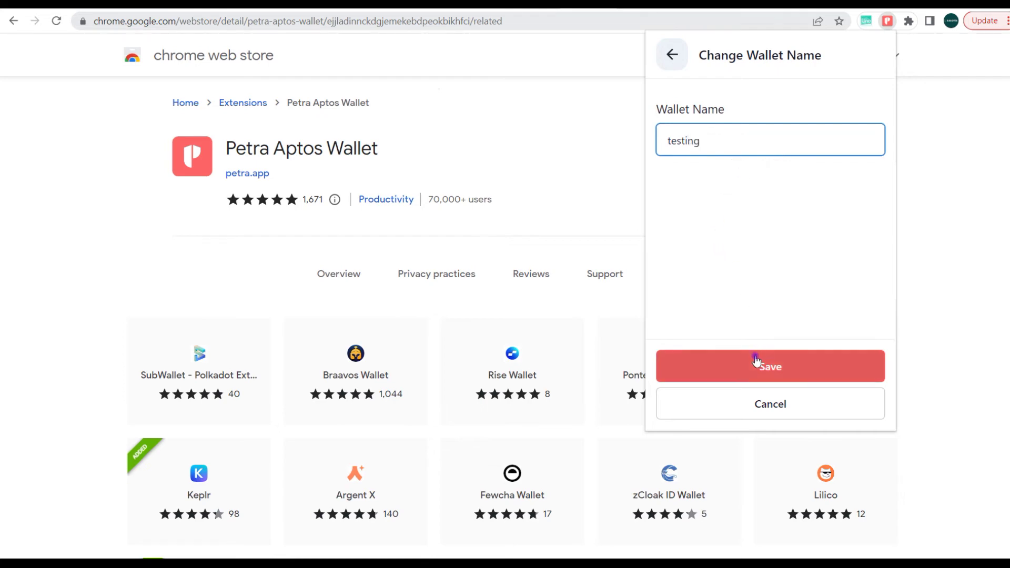
{"action": "left_click", "coordinate": [754, 353]}
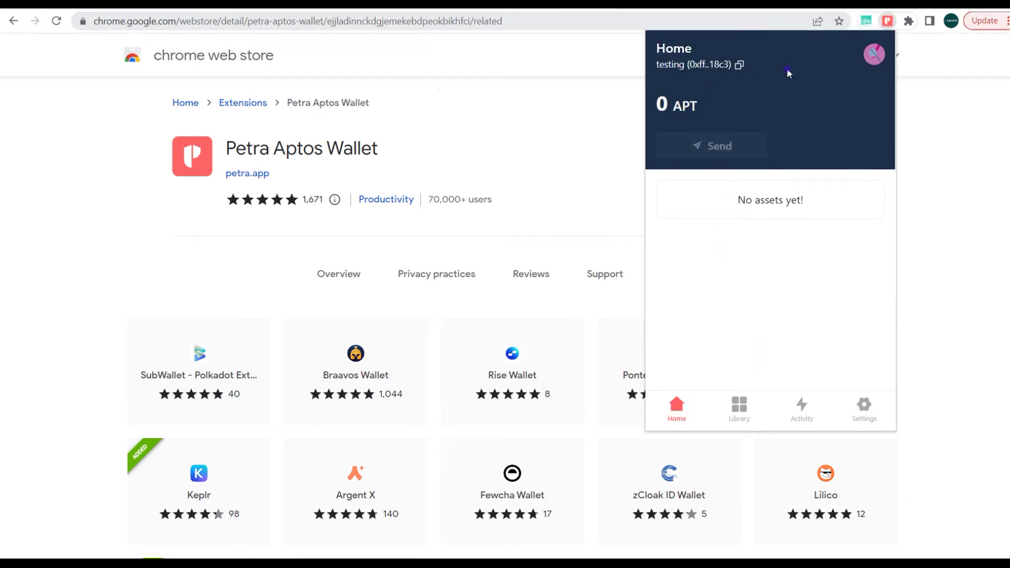
- View the Network and Security and Privacy settings pages, returning to the settings list
{"action": "left_click", "coordinate": [853, 406]}
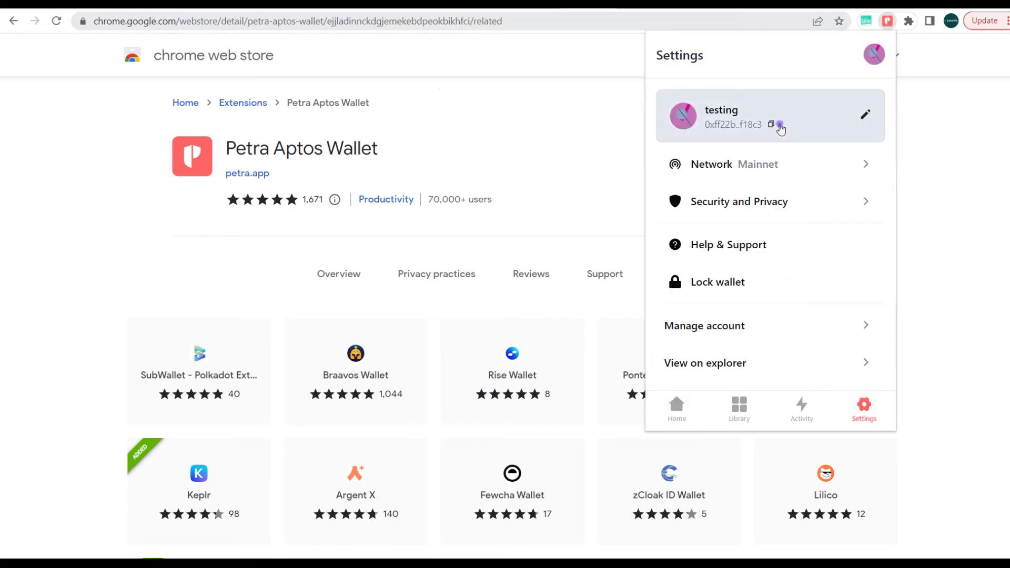
{"action": "left_click", "coordinate": [785, 169]}
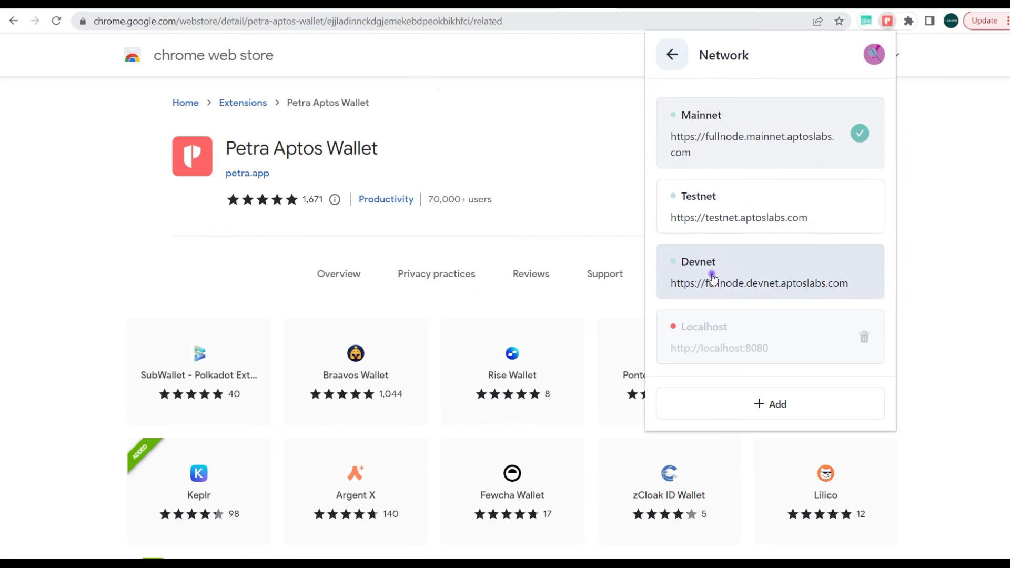
{"action": "left_click", "coordinate": [672, 54]}
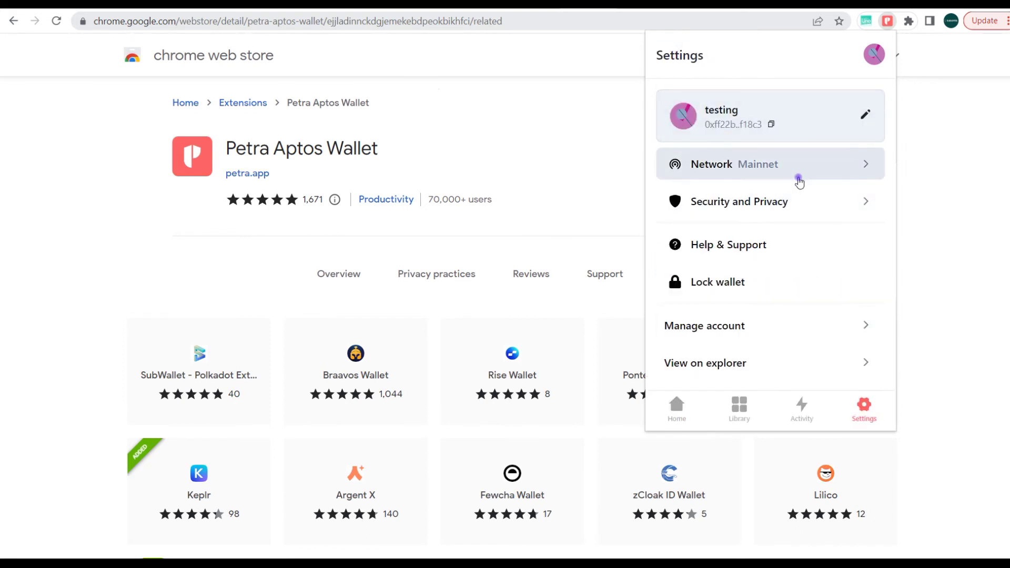
{"action": "left_click", "coordinate": [799, 196]}
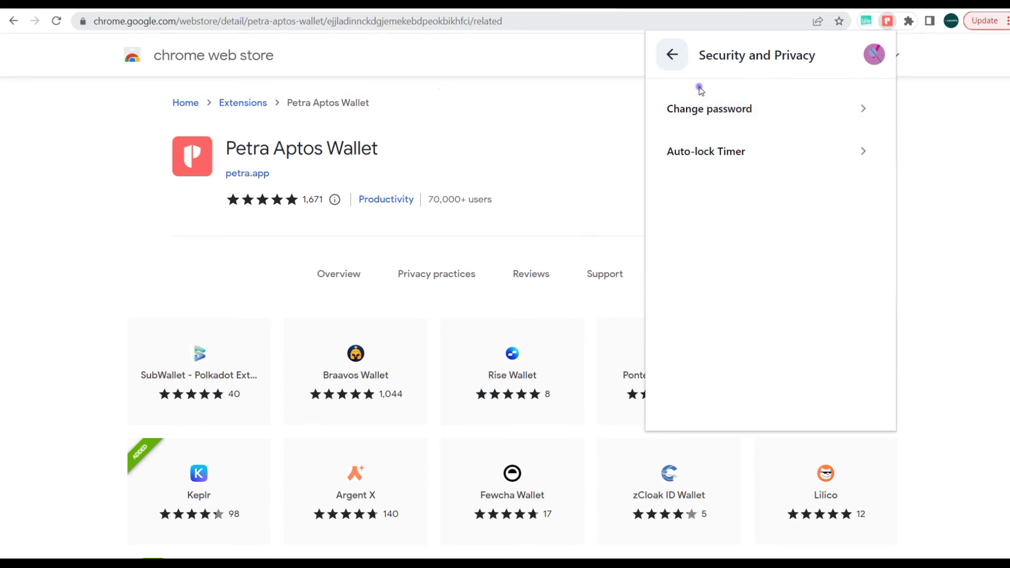
{"action": "left_click", "coordinate": [673, 55]}
{"action": "scroll", "coordinate": [770, 224], "scroll_direction": "down", "scroll_amount": 2}
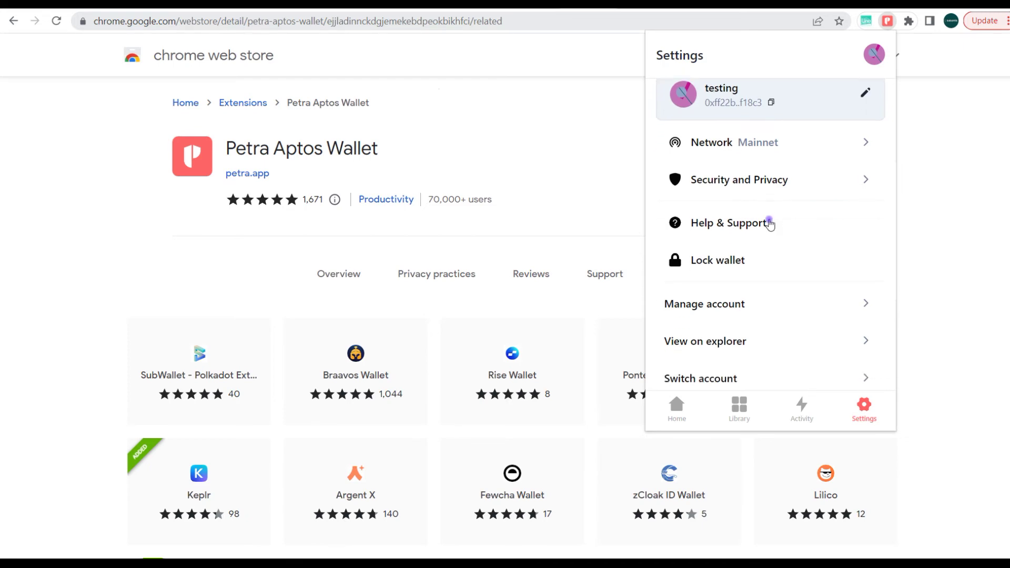
{"action": "scroll", "coordinate": [769, 218], "scroll_direction": "up", "scroll_amount": 2}
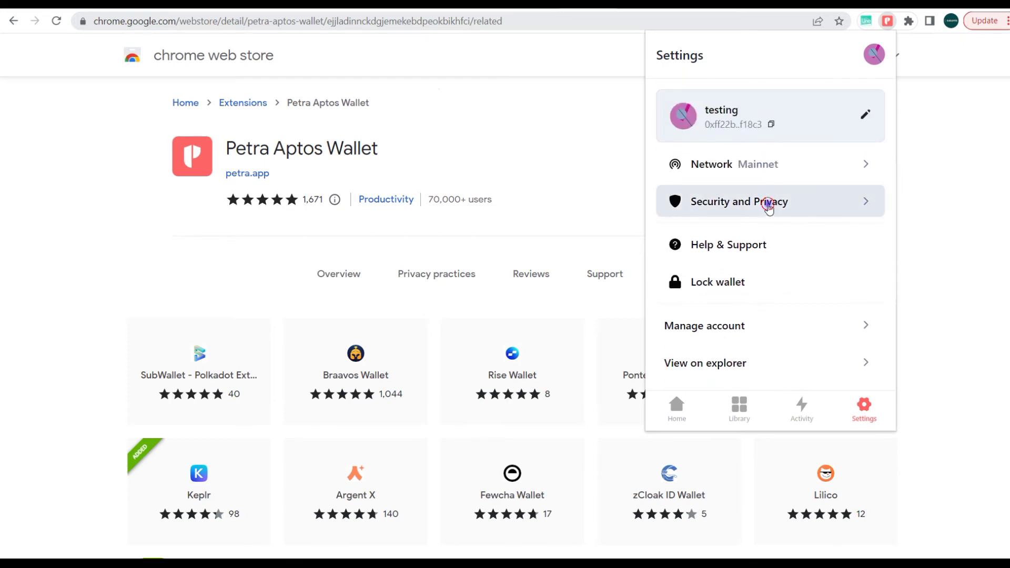
{"action": "left_click", "coordinate": [767, 204]}
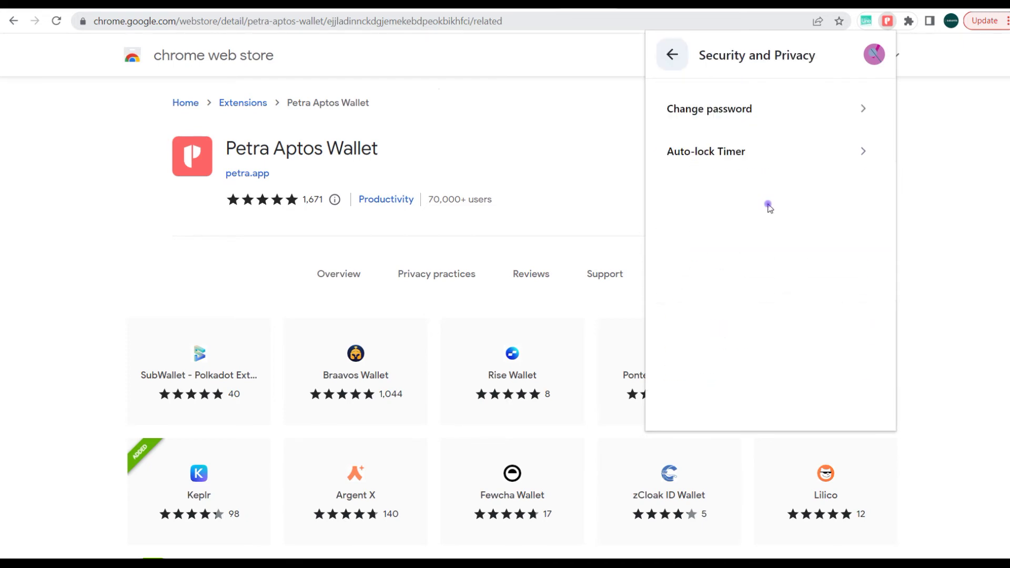
{"action": "left_click", "coordinate": [670, 52]}
- View the Manage account and Switch account pages, returning to the settings list
{"action": "scroll", "coordinate": [775, 218], "scroll_direction": "down", "scroll_amount": 1}
{"action": "scroll", "coordinate": [775, 217], "scroll_direction": "down", "scroll_amount": 2}
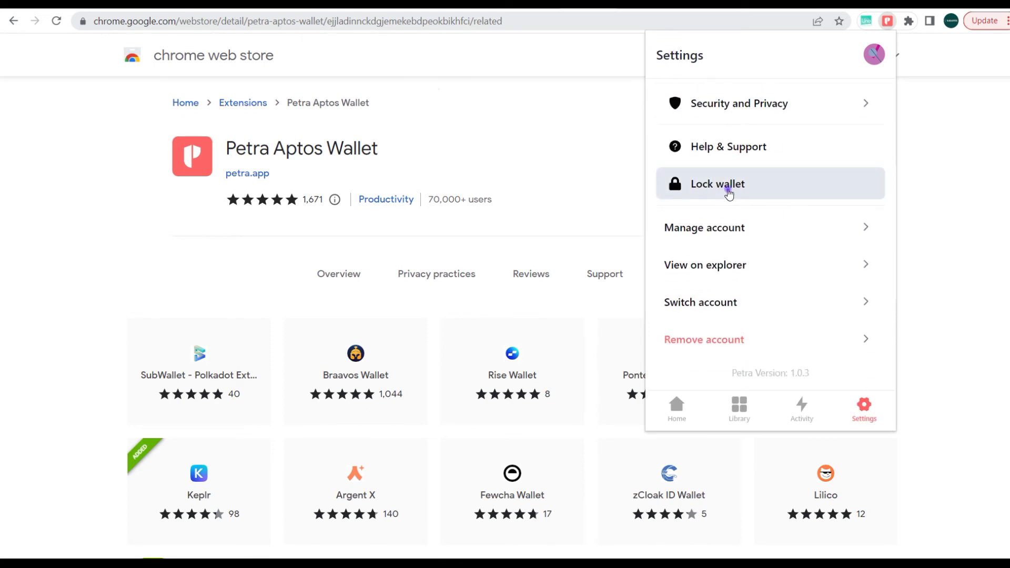
{"action": "left_click", "coordinate": [746, 226]}
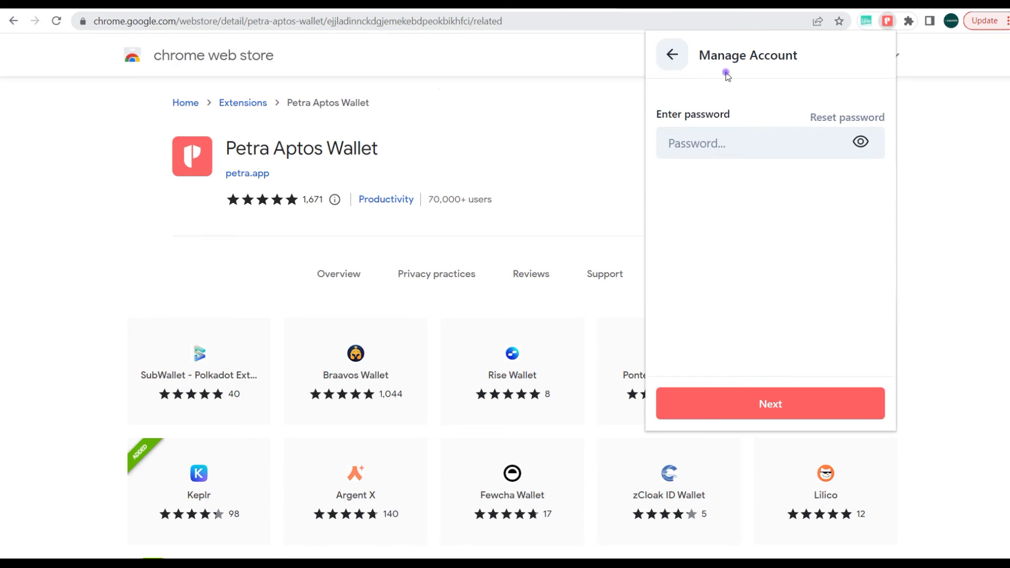
{"action": "left_click", "coordinate": [675, 54]}
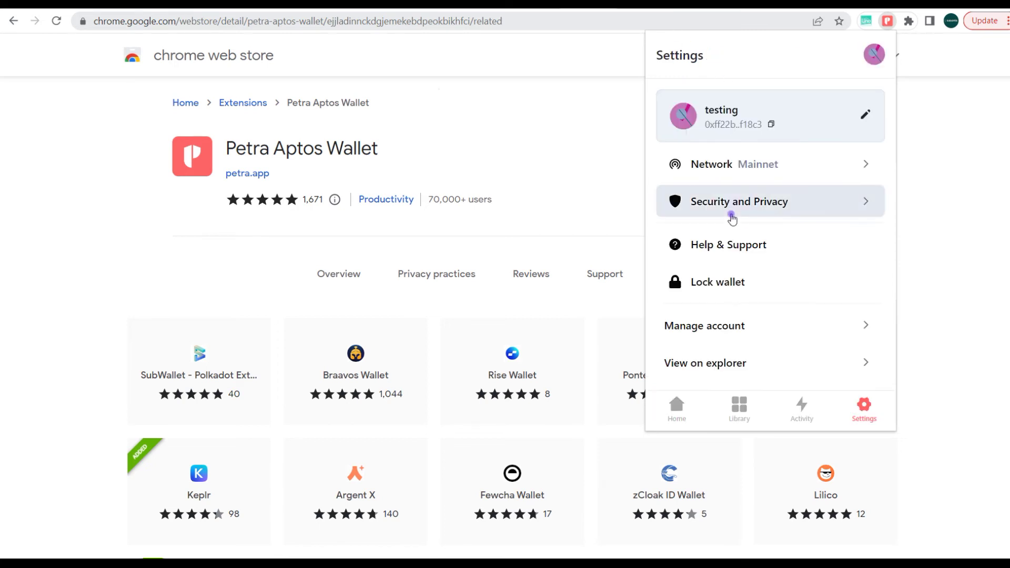
{"action": "scroll", "coordinate": [699, 213], "scroll_direction": "down", "scroll_amount": 2}
{"action": "scroll", "coordinate": [731, 218], "scroll_direction": "down", "scroll_amount": 1}
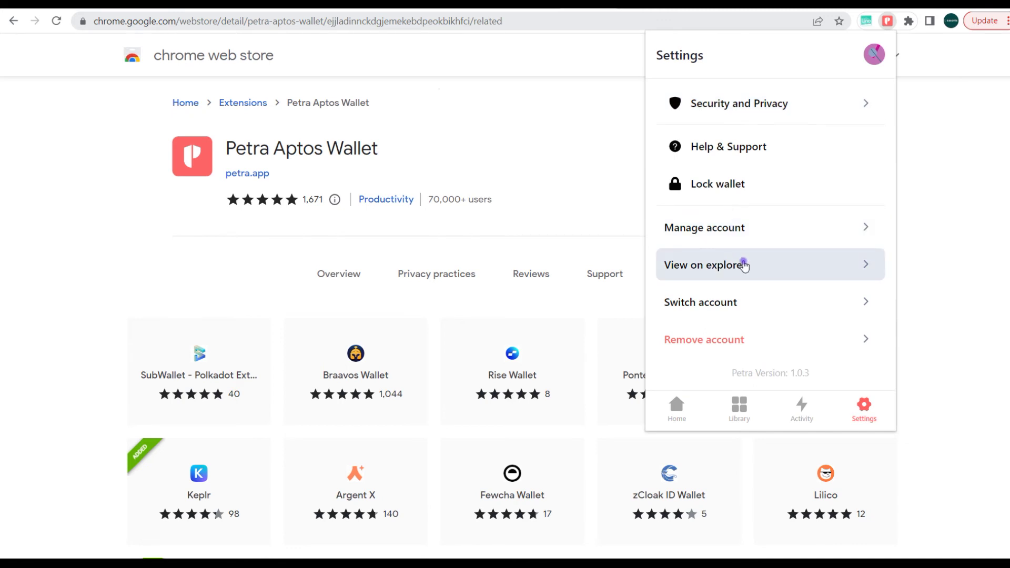
{"action": "left_click", "coordinate": [759, 300]}
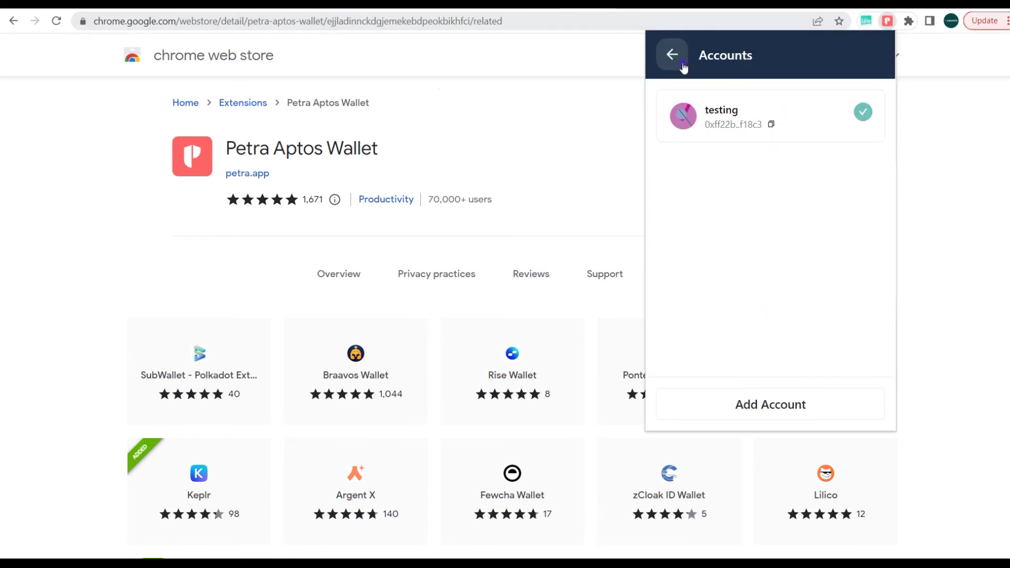
{"action": "left_click", "coordinate": [673, 66]}
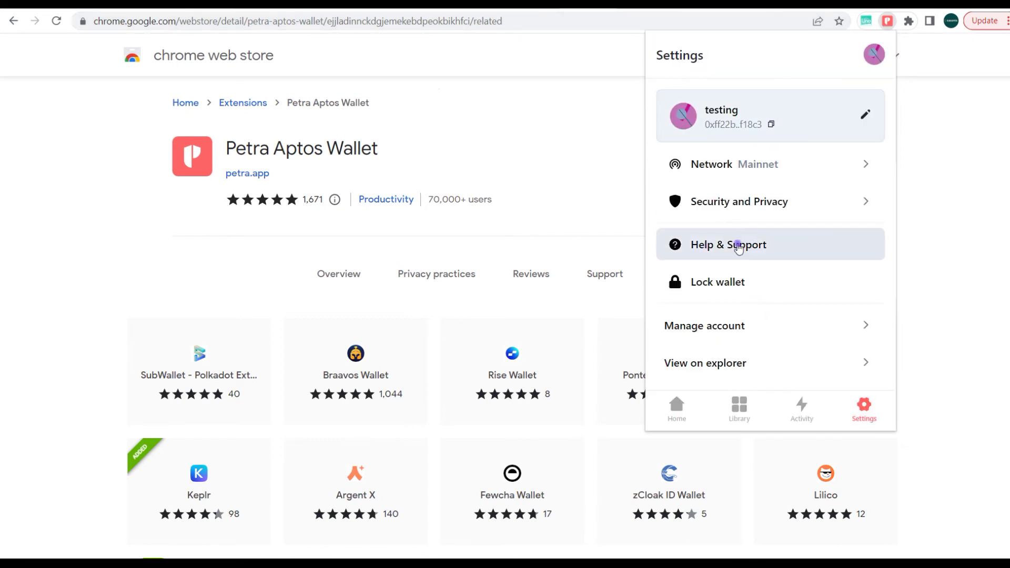
- Check the Activity and Library tabs, then return to the 0 APT Home page
{"action": "left_click", "coordinate": [806, 412]}
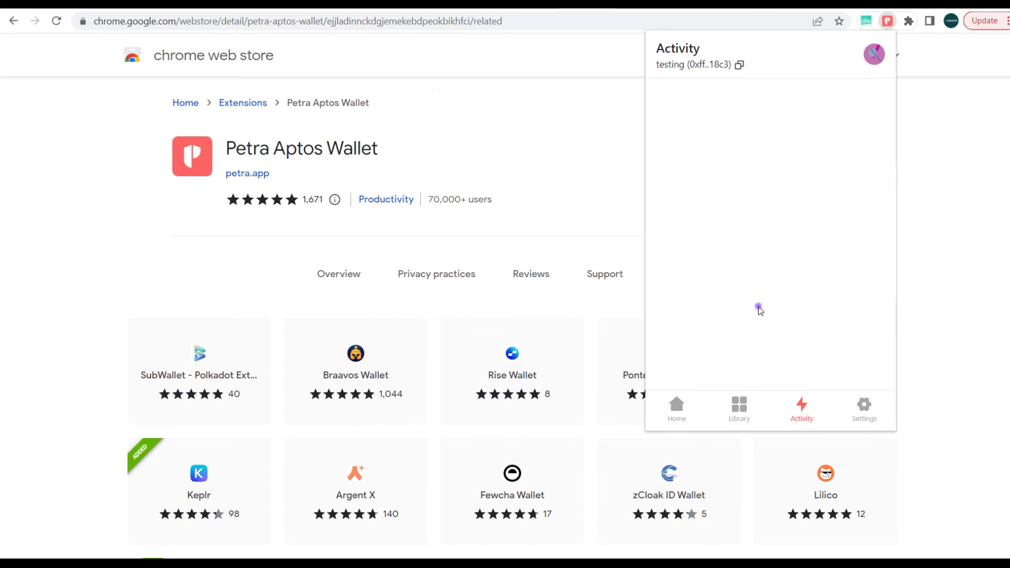
{"action": "left_click", "coordinate": [743, 413]}
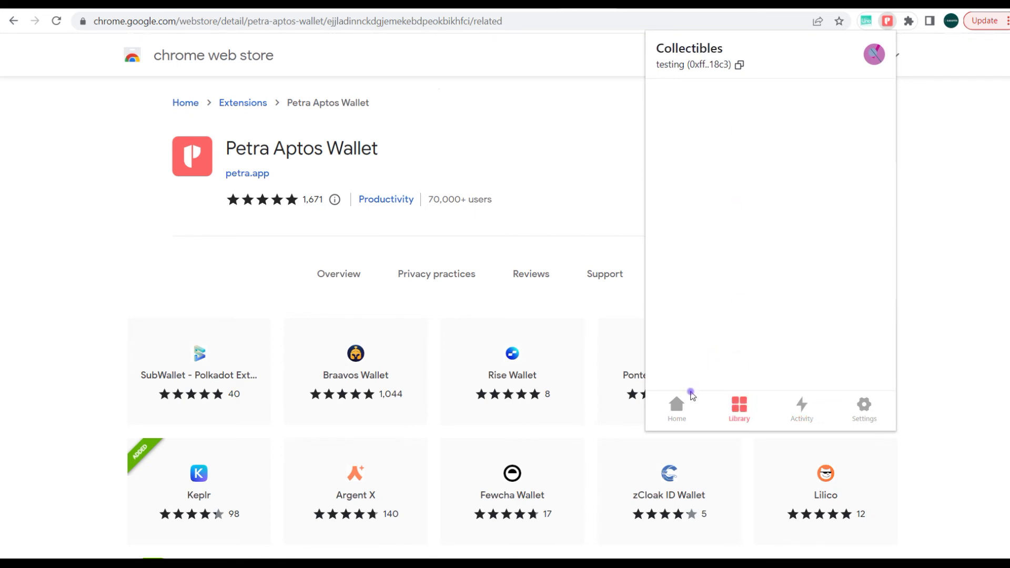
{"action": "left_click", "coordinate": [678, 406]}
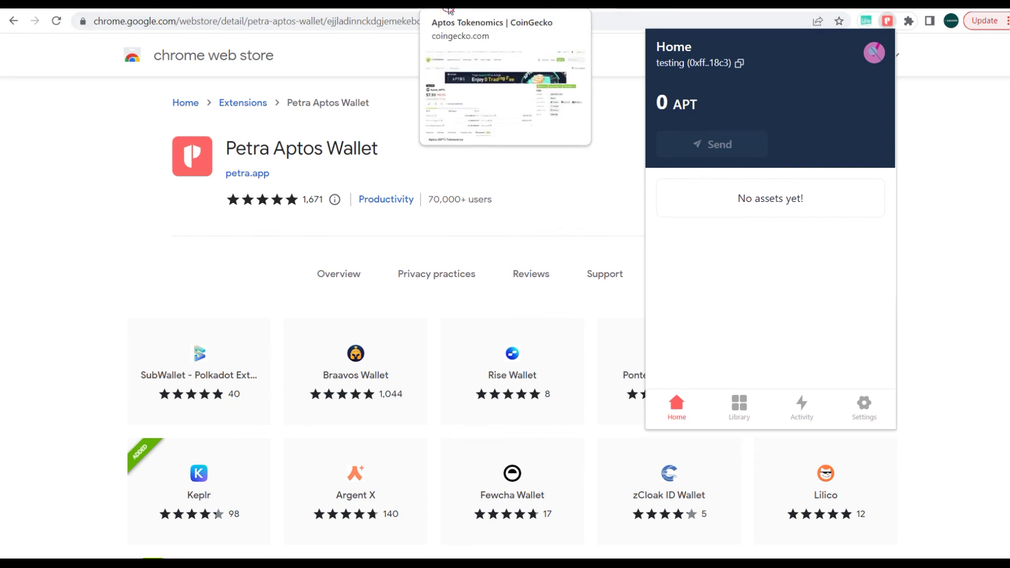
{"action": "left_click", "coordinate": [463, 4]}
- Scroll CoinGecko's Aptos tokenomics page down to the APT allocation chart (Community 51%)
{"action": "scroll", "coordinate": [455, 319], "scroll_direction": "down", "scroll_amount": 2}
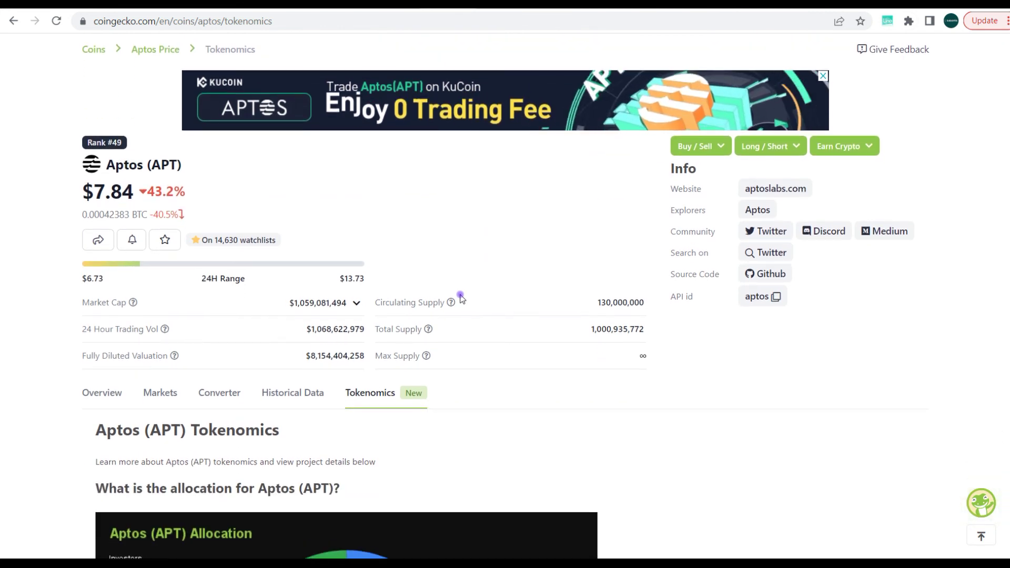
{"action": "scroll", "coordinate": [460, 297], "scroll_direction": "down", "scroll_amount": 1}
{"action": "scroll", "coordinate": [461, 297], "scroll_direction": "down", "scroll_amount": 1}
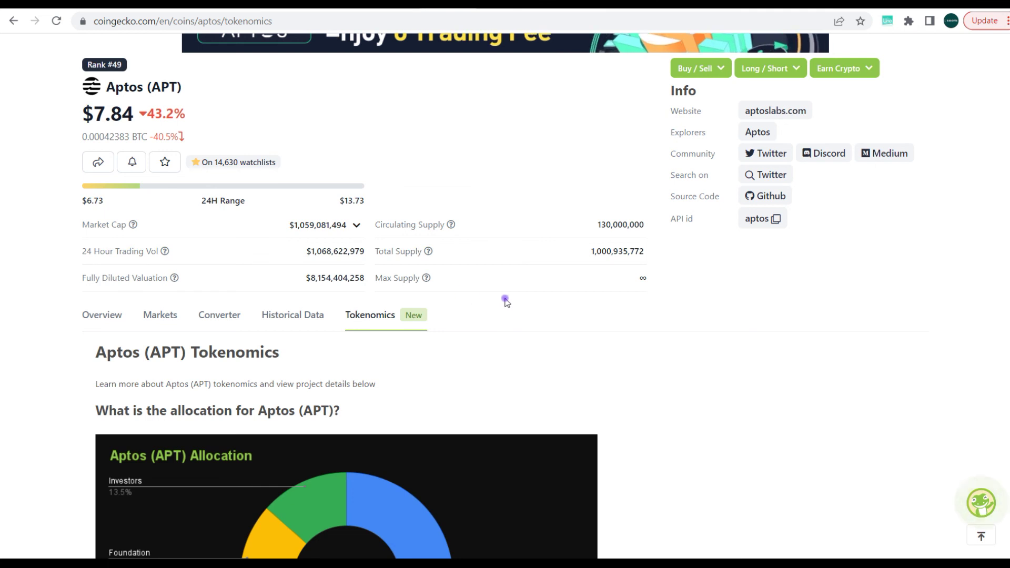
{"action": "scroll", "coordinate": [593, 331], "scroll_direction": "down", "scroll_amount": 1}
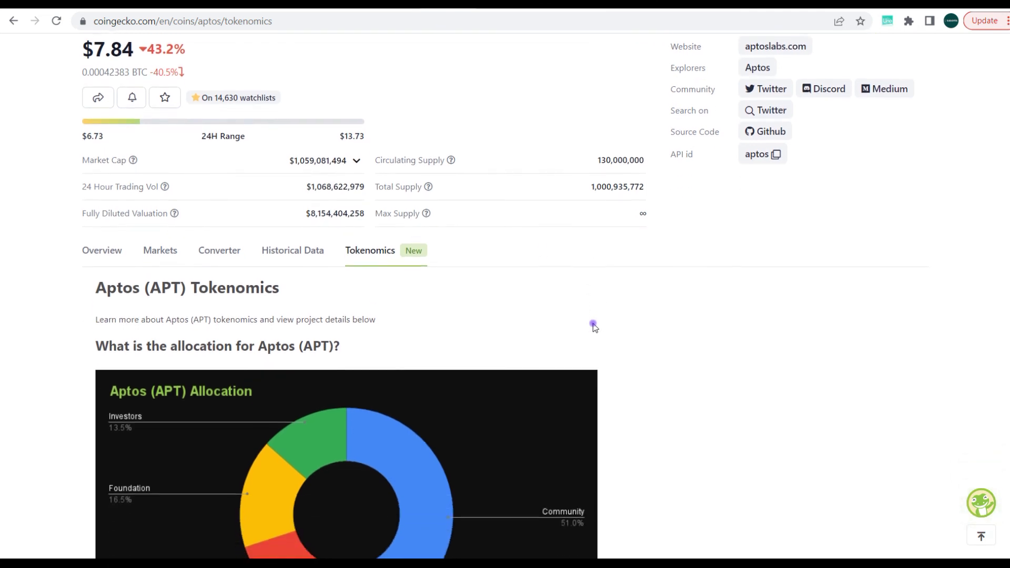
{"action": "scroll", "coordinate": [594, 328], "scroll_direction": "down", "scroll_amount": 1}
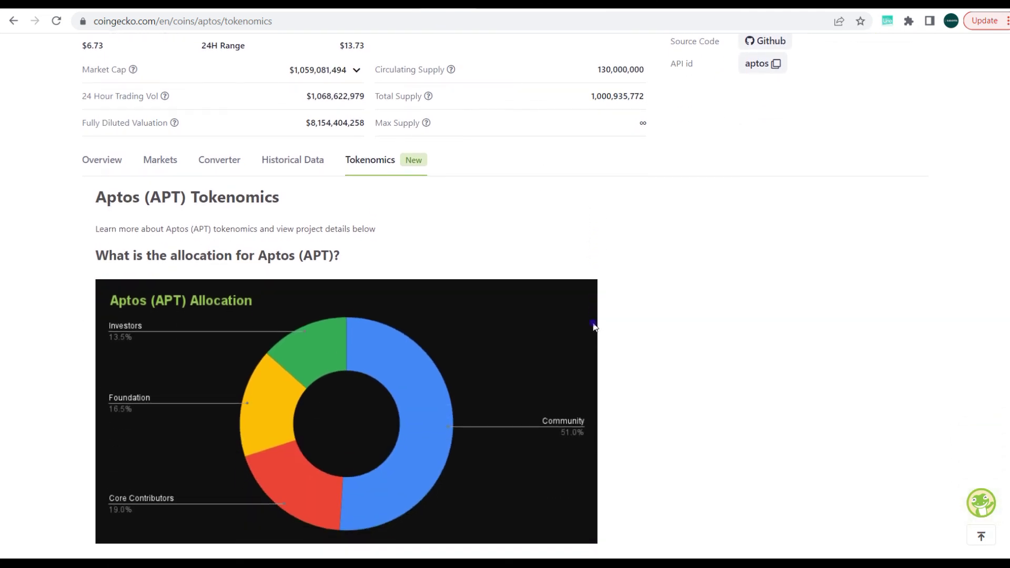